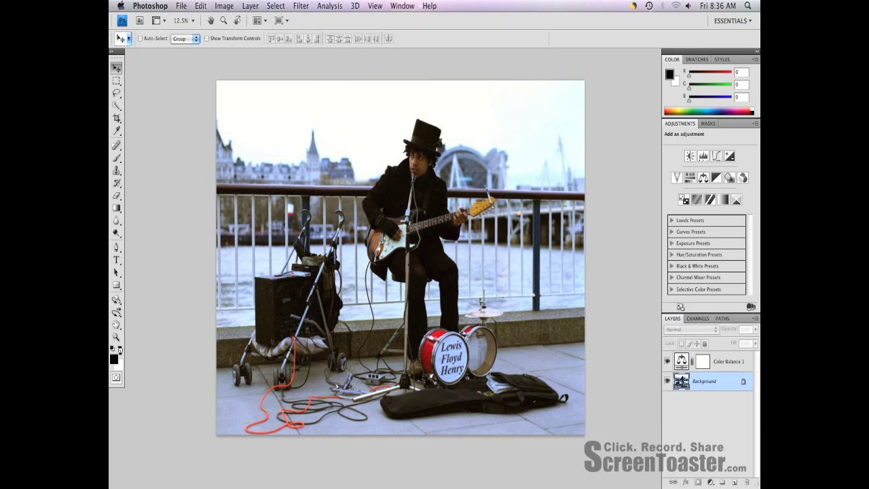
# Step: Set the foreground color to a bright red, d80505
pyautogui.click(114, 360)
pyautogui.moveTo(408, 182)
pyautogui.mouseDown()
pyautogui.moveTo(423, 149)
pyautogui.moveTo(427, 159)
pyautogui.mouseUp()
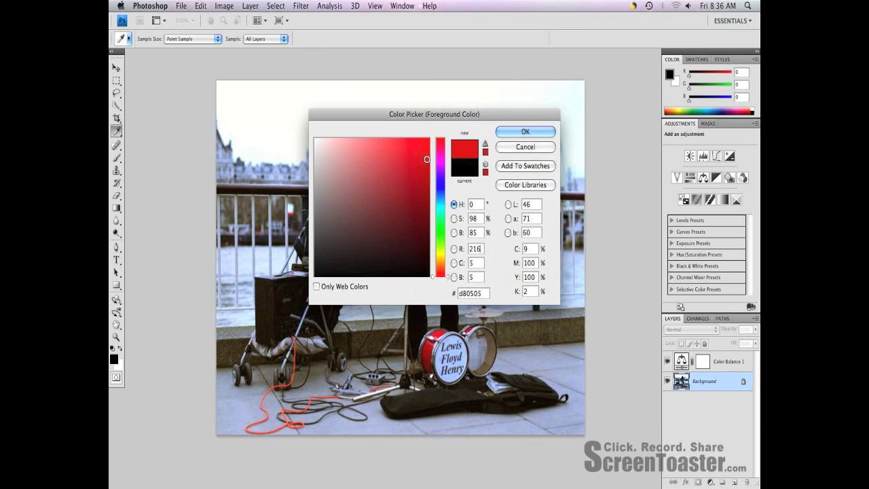
pyautogui.click(535, 134)
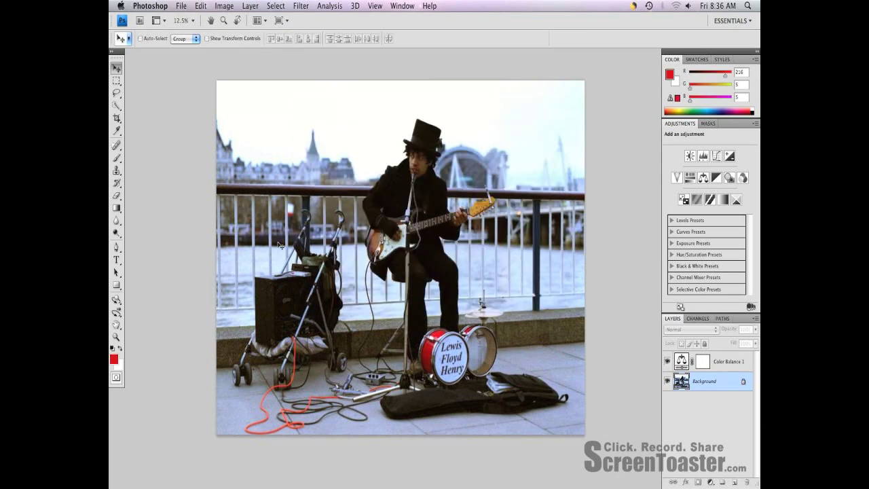
# Step: Activate the Gradient tool with the preset that fades from the red foreground color to transparent
pyautogui.click(118, 209)
pyautogui.click(175, 38)
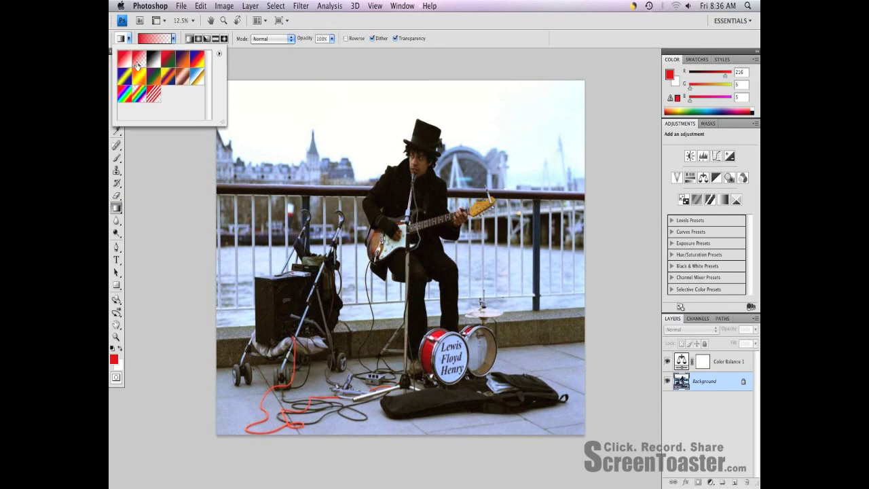
pyautogui.click(175, 41)
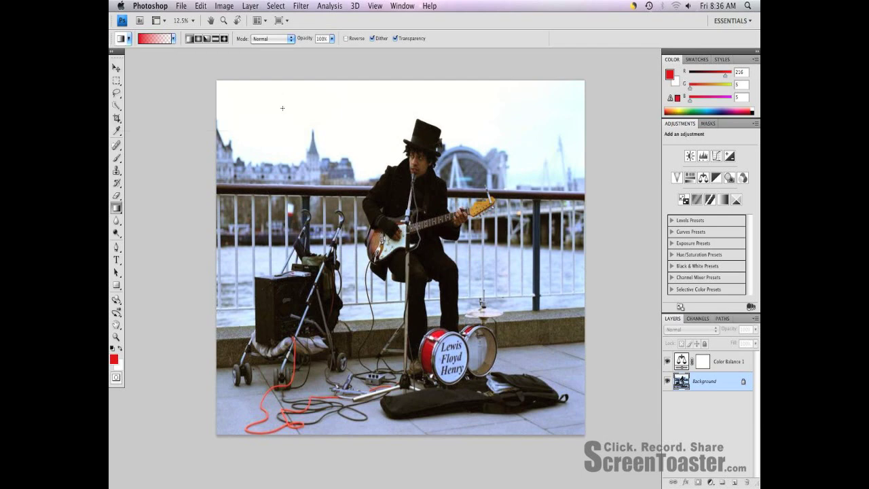
# Step: Add a new layer above the Background and name it light_leak1
pyautogui.click(735, 482)
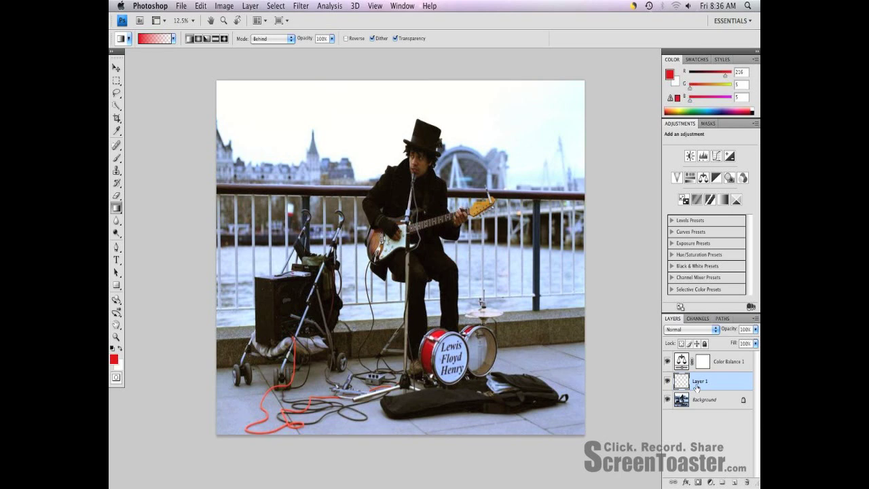
pyautogui.doubleClick(699, 383)
pyautogui.press('BackSpace')
pyautogui.write('light_leak1')
pyautogui.press('Return')
# Step: Draw a red-to-transparent gradient from the photo's right edge in to the guitarist on light_leak1, and set its blend mode to Lighten
pyautogui.moveTo(417, 282)
pyautogui.mouseDown()
pyautogui.moveTo(602, 341)
pyautogui.moveTo(413, 290)
pyautogui.mouseUp()
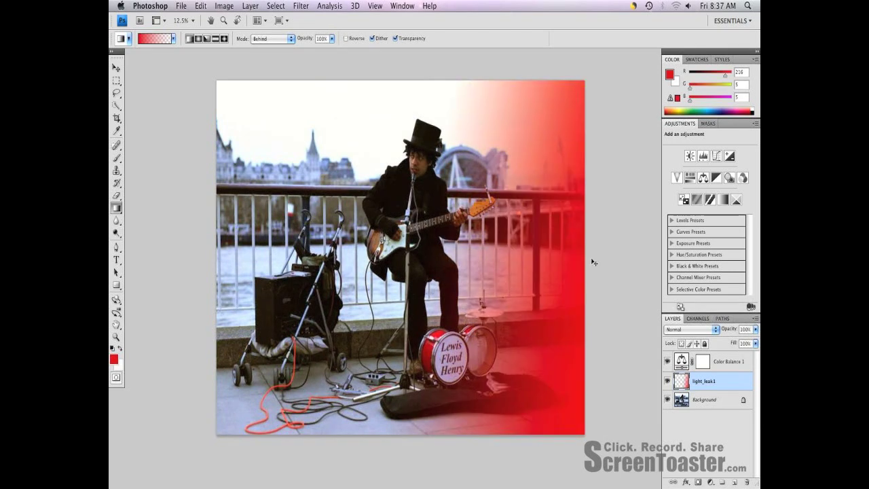
pyautogui.hotkey('ctrl', 'z')
pyautogui.moveTo(519, 251); pyautogui.dragTo(594, 261)
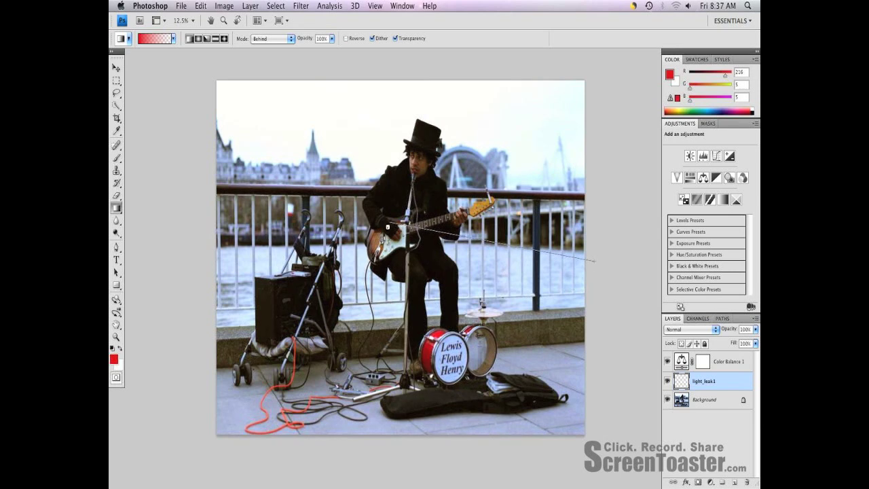
pyautogui.moveTo(388, 227); pyautogui.dragTo(388, 226)
pyautogui.click(716, 330)
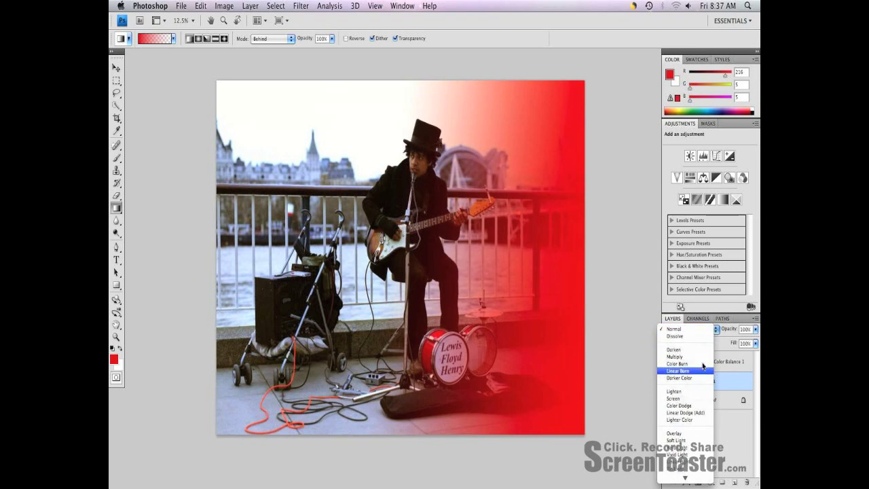
pyautogui.click(694, 392)
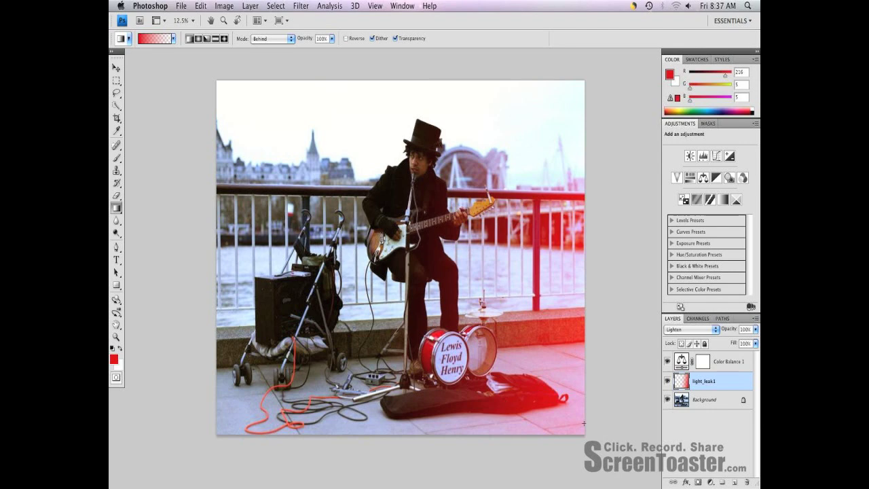
# Step: Add a new layer above light_leak1 and name it light_leak2
pyautogui.click(735, 482)
pyautogui.doubleClick(699, 381)
pyautogui.write('light')
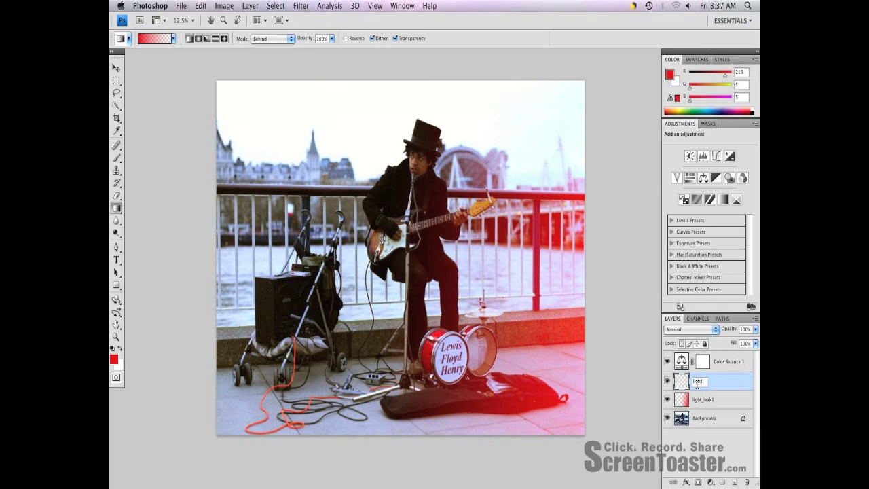
pyautogui.write('_leak2')
pyautogui.press('Return')
# Step: Swap red to the background color and set the foreground color to a bright yellow, f0d206
pyautogui.press('x')
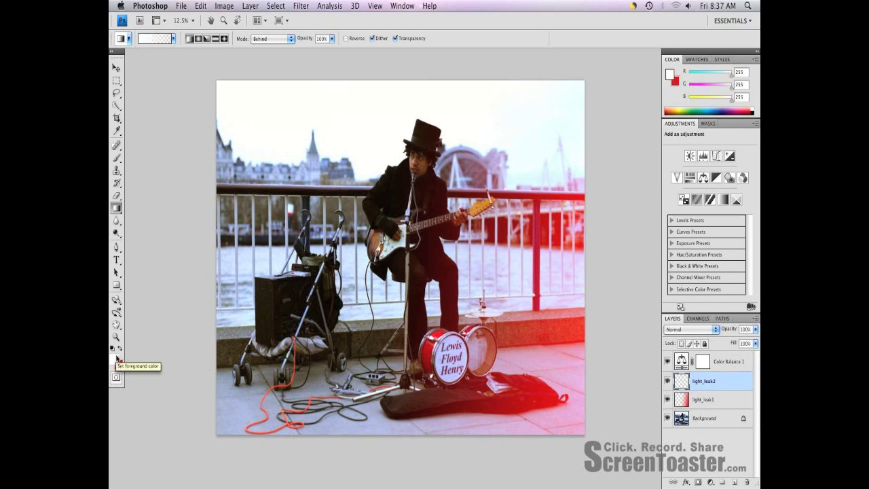
pyautogui.click(116, 358)
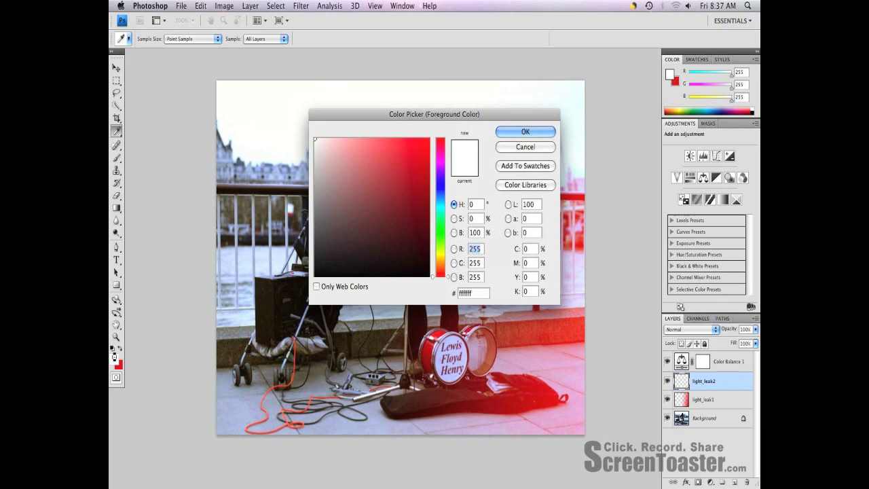
pyautogui.moveTo(439, 276)
pyautogui.mouseDown()
pyautogui.moveTo(439, 258)
pyautogui.moveTo(447, 261)
pyautogui.mouseUp()
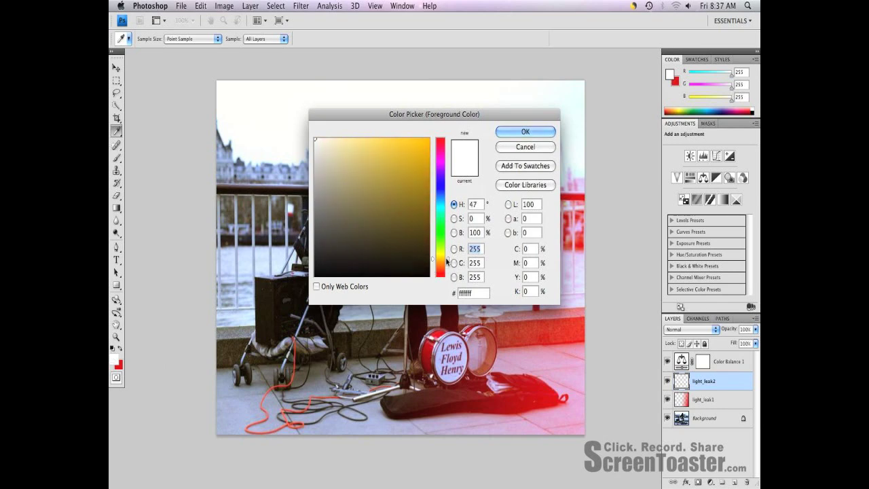
pyautogui.moveTo(412, 153); pyautogui.dragTo(427, 147)
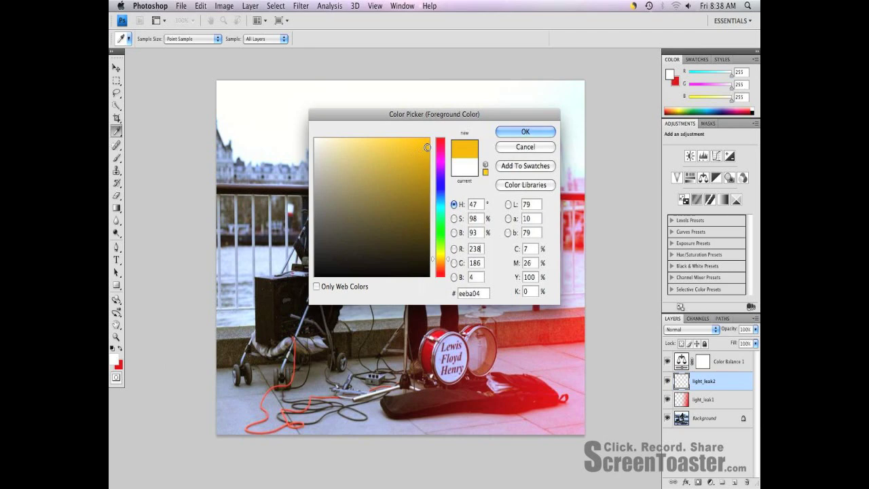
pyautogui.moveTo(447, 259); pyautogui.dragTo(447, 257)
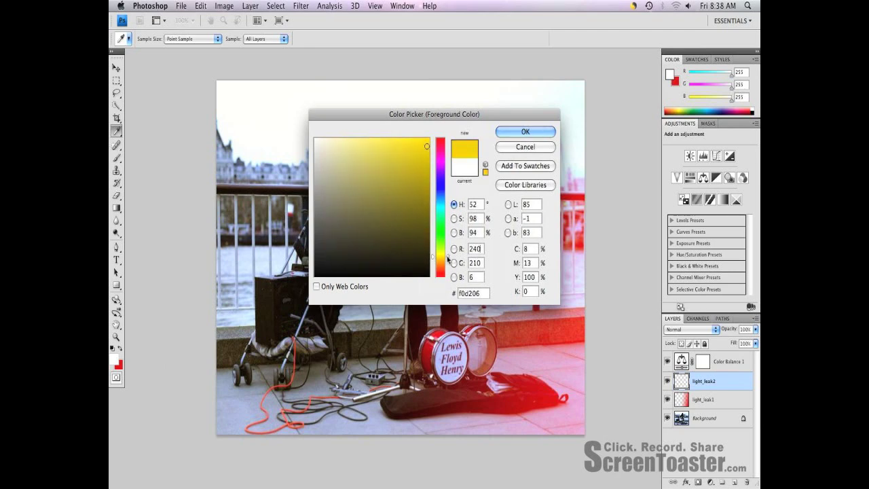
pyautogui.press('Return')
# Step: Draw a short yellow-to-transparent gradient inward from the photo's right edge on light_leak2, and set its blend mode to Linear Dodge (Add)
pyautogui.press('g')
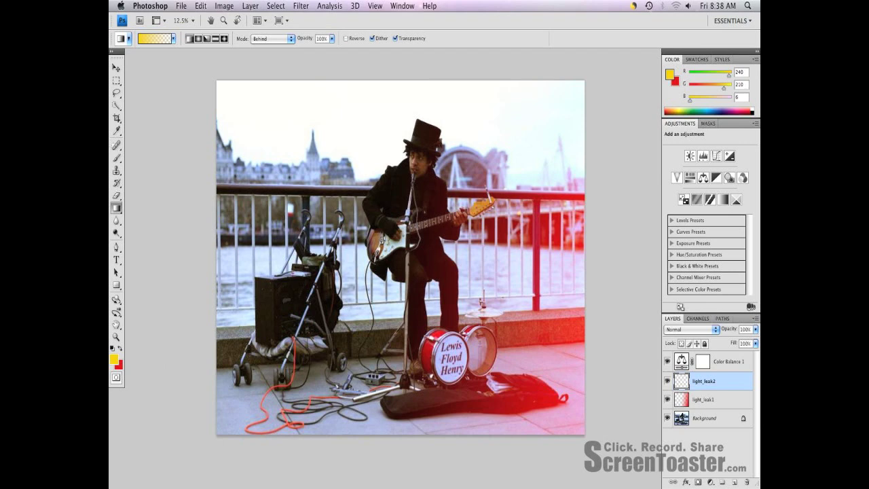
pyautogui.moveTo(592, 279); pyautogui.dragTo(520, 275)
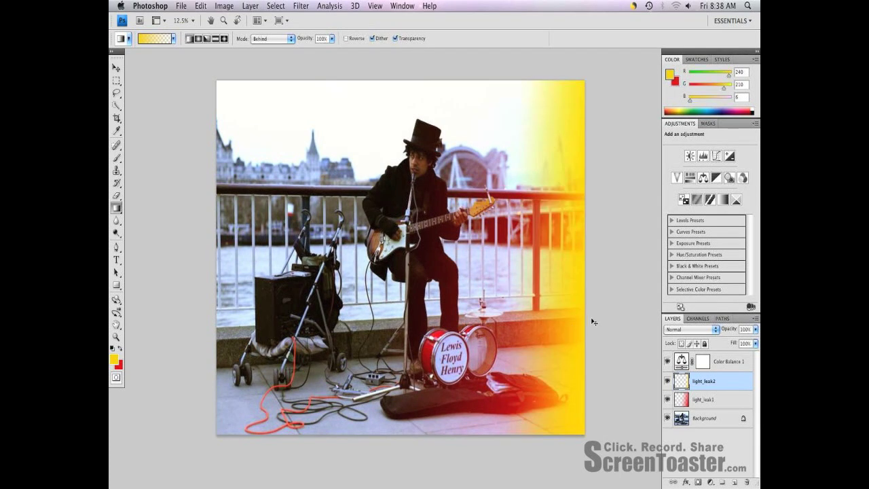
pyautogui.press('super+z')
pyautogui.moveTo(585, 311); pyautogui.dragTo(505, 302)
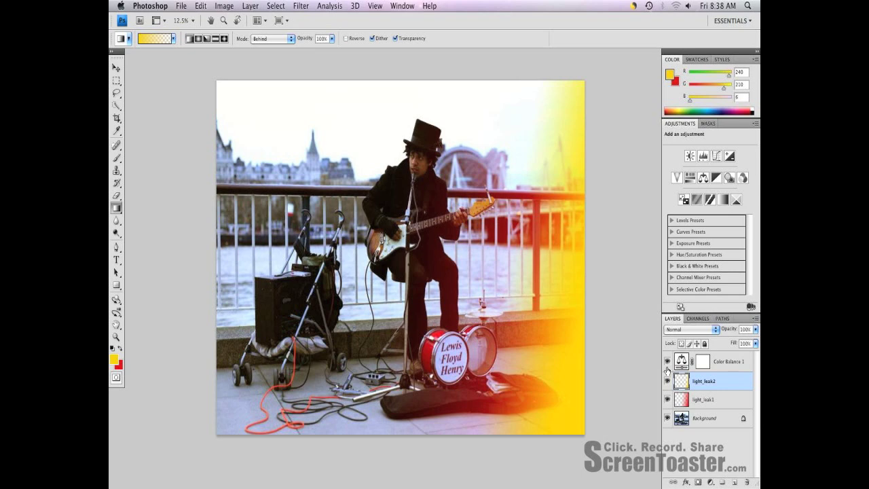
pyautogui.click(700, 330)
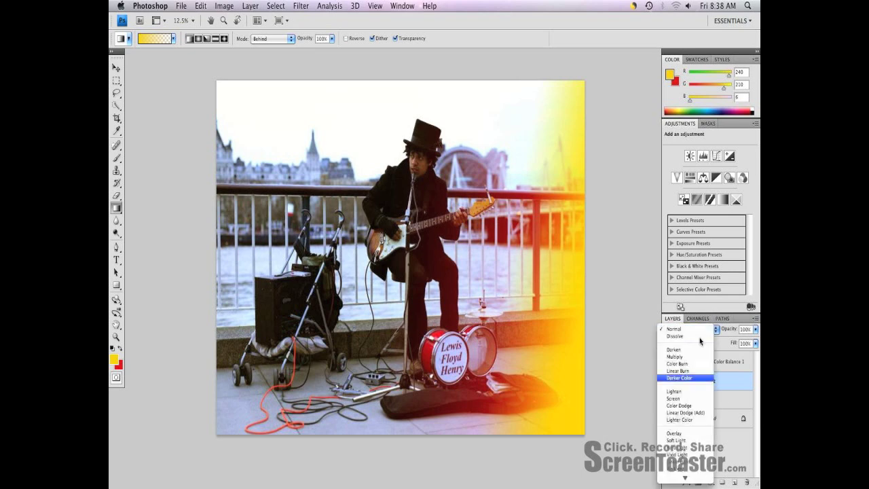
pyautogui.click(700, 413)
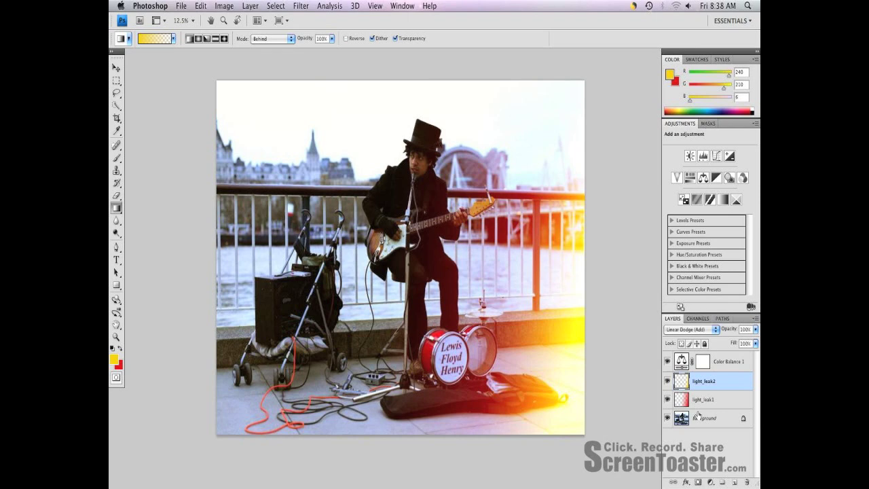
# Step: Add a new layer above light_leak2 and name it light_leak3
pyautogui.click(735, 482)
pyautogui.doubleClick(701, 381)
pyautogui.write('light_leak3')
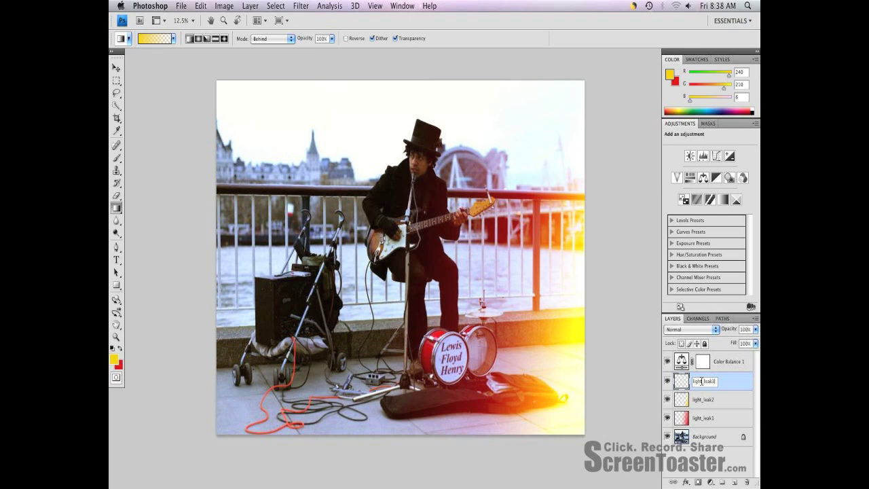
pyautogui.click(732, 382)
# Step: Set the foreground color to white, ffffff
pyautogui.click(114, 360)
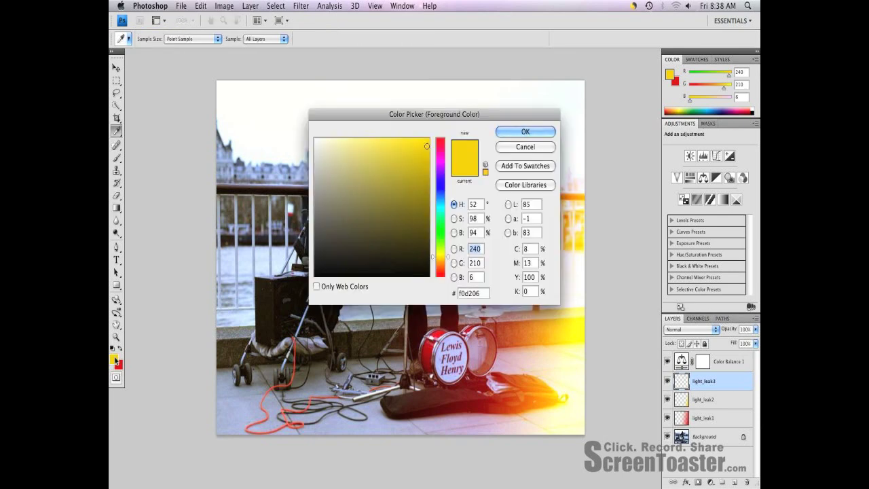
pyautogui.click(315, 139)
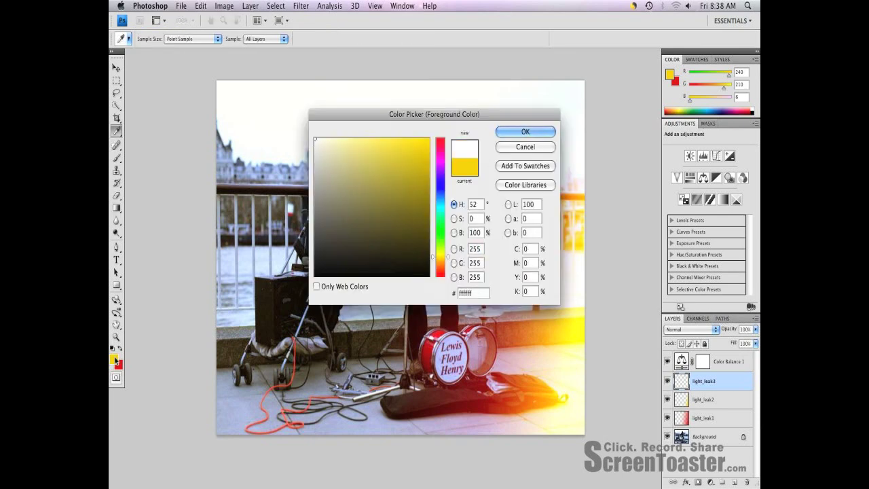
pyautogui.press('Return')
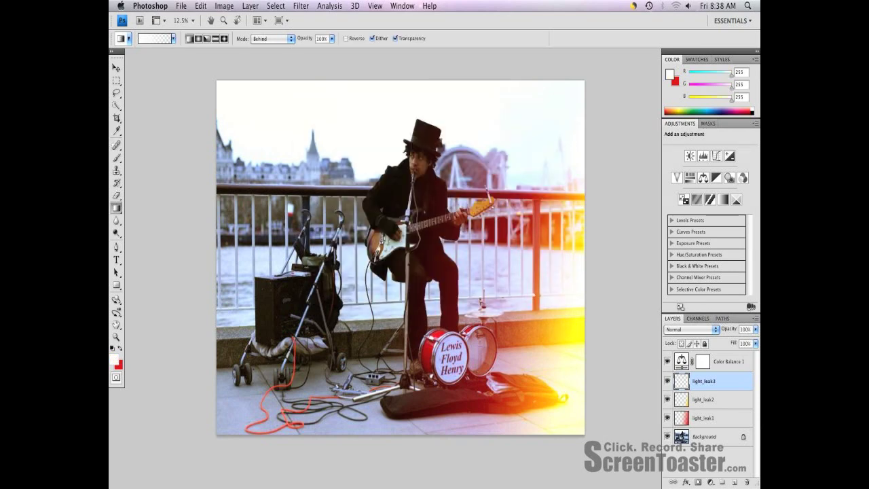
pyautogui.moveTo(597, 387); pyautogui.dragTo(539, 371)
pyautogui.press('super+z')
pyautogui.moveTo(620, 338); pyautogui.dragTo(508, 340)
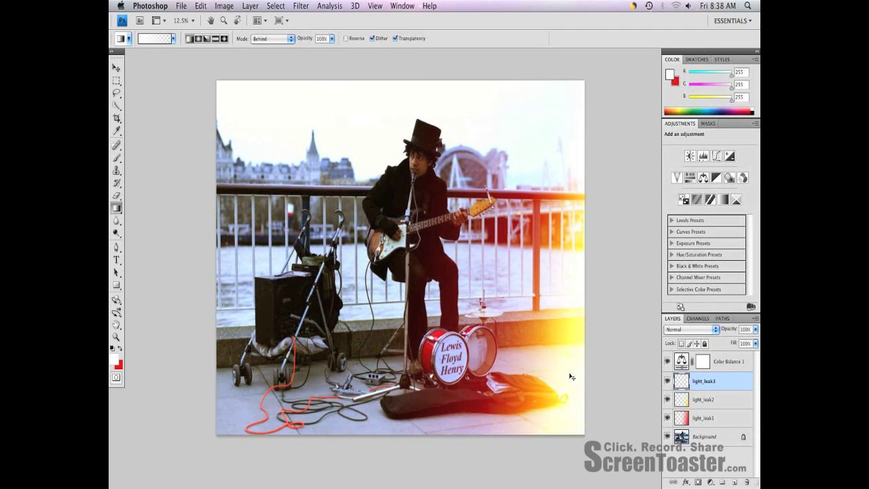
pyautogui.moveTo(558, 375)
pyautogui.mouseDown()
pyautogui.moveTo(586, 385)
pyautogui.moveTo(549, 377)
pyautogui.mouseUp()
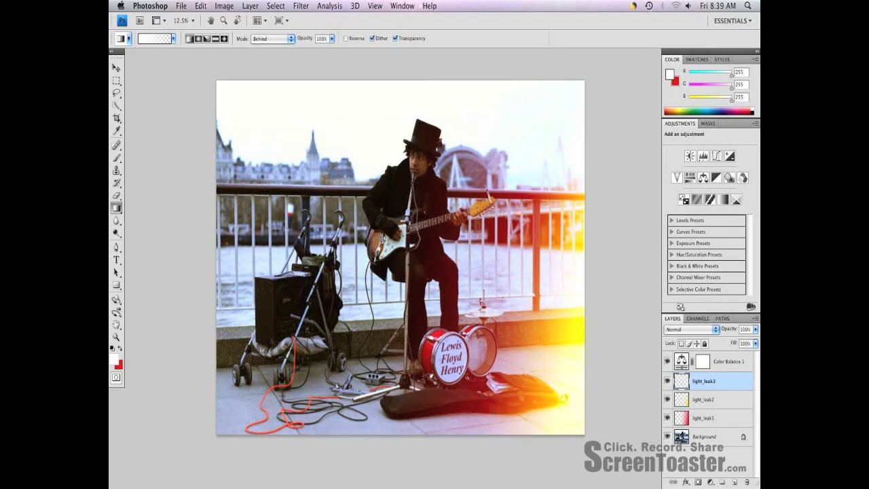
pyautogui.moveTo(589, 380); pyautogui.dragTo(548, 372)
pyautogui.moveTo(601, 383); pyautogui.dragTo(507, 353)
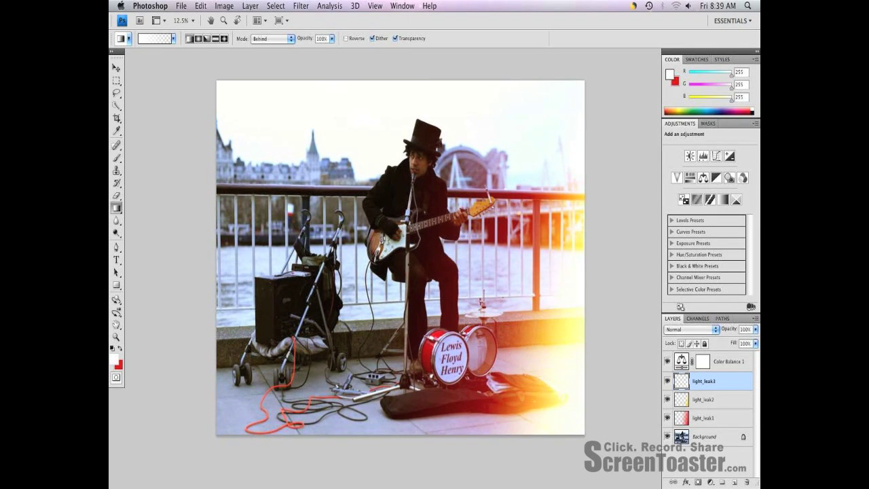
pyautogui.press('super+z')
pyautogui.moveTo(591, 386); pyautogui.dragTo(484, 392)
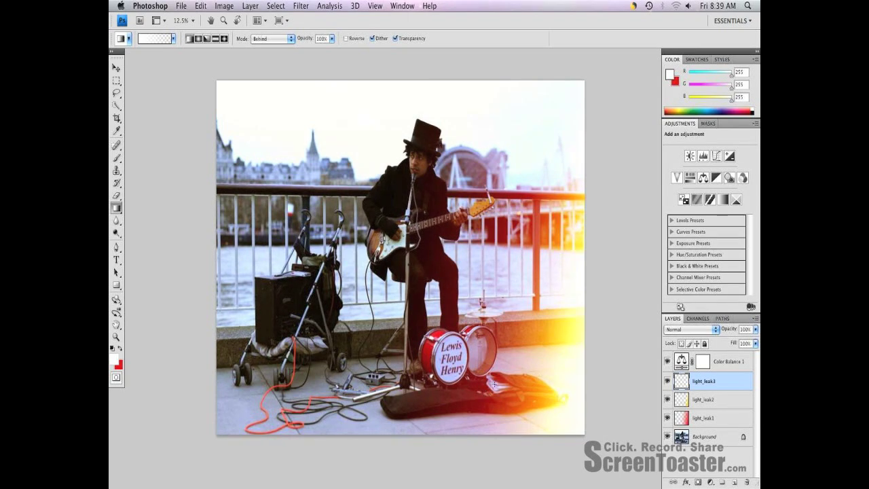
pyautogui.press('super+z')
# Step: Draw a narrow white-to-transparent gradient inward from the photo's right edge on the light_leak3 layer
pyautogui.moveTo(598, 243); pyautogui.dragTo(533, 239)
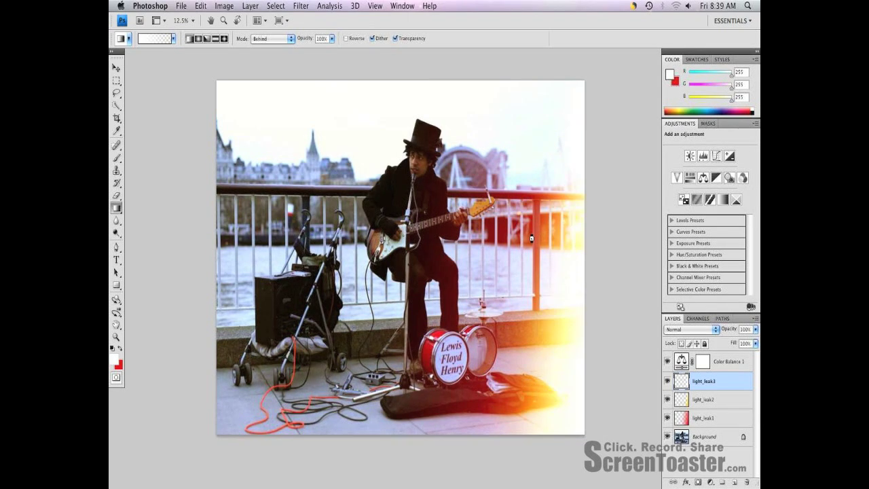
pyautogui.press('super+z')
pyautogui.moveTo(597, 278); pyautogui.dragTo(560, 281)
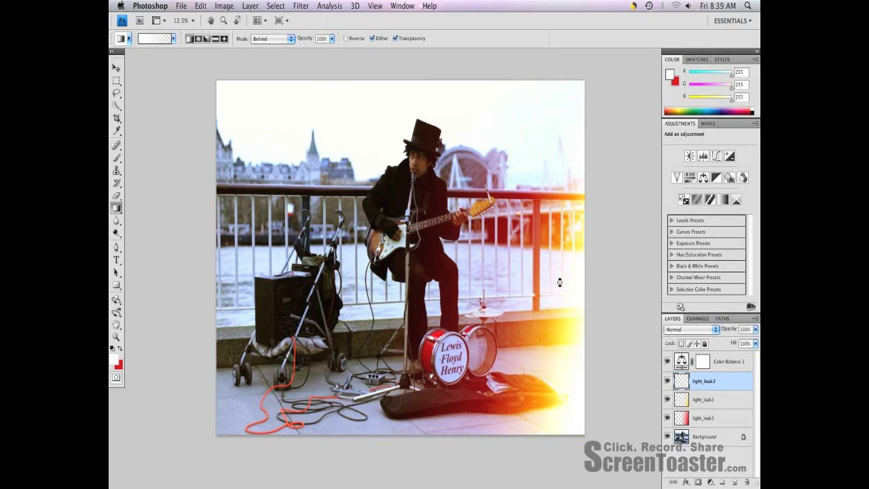
# Step: Make red the foreground color again and draw a red-to-transparent gradient inward from the photo's left edge on the light_leak1 layer
pyautogui.click(732, 419)
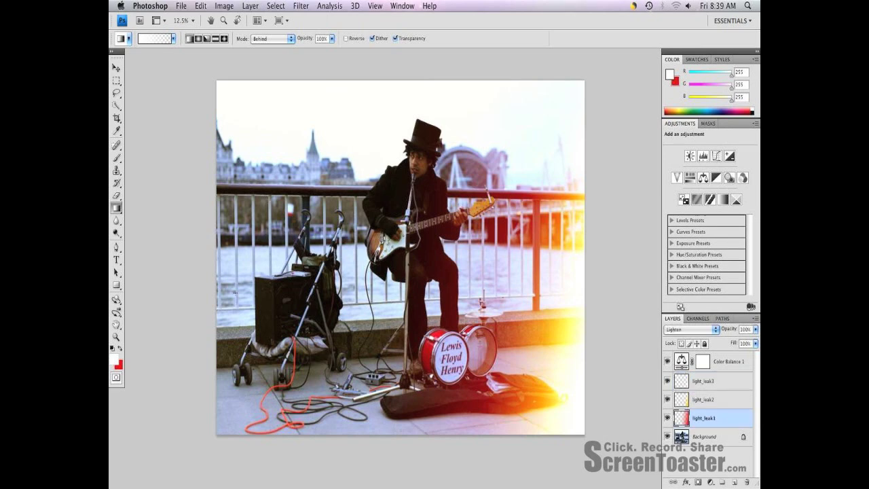
pyautogui.click(120, 348)
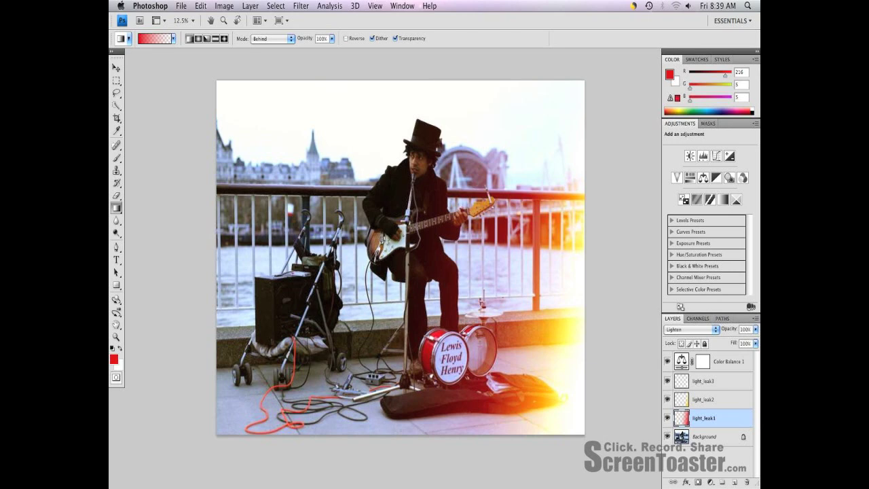
pyautogui.moveTo(199, 306); pyautogui.dragTo(244, 350)
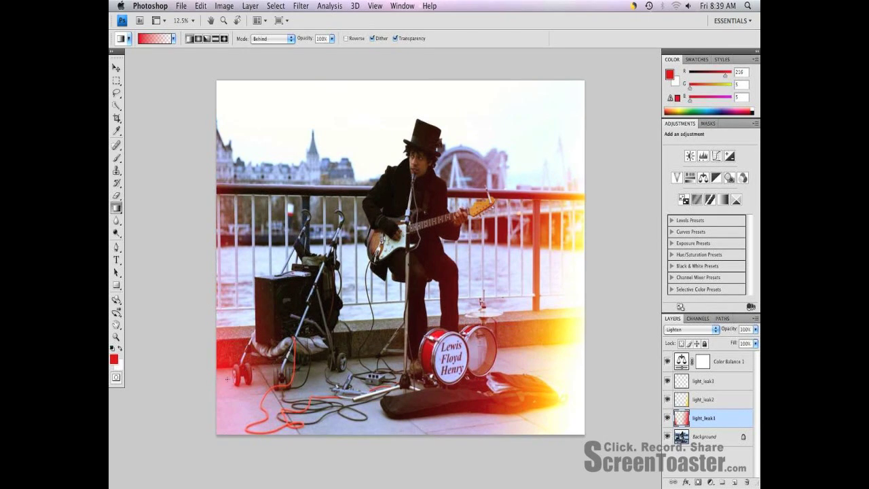
pyautogui.press('super+z')
pyautogui.moveTo(296, 289); pyautogui.dragTo(256, 394)
pyautogui.press('super+z')
pyautogui.moveTo(199, 291); pyautogui.dragTo(297, 407)
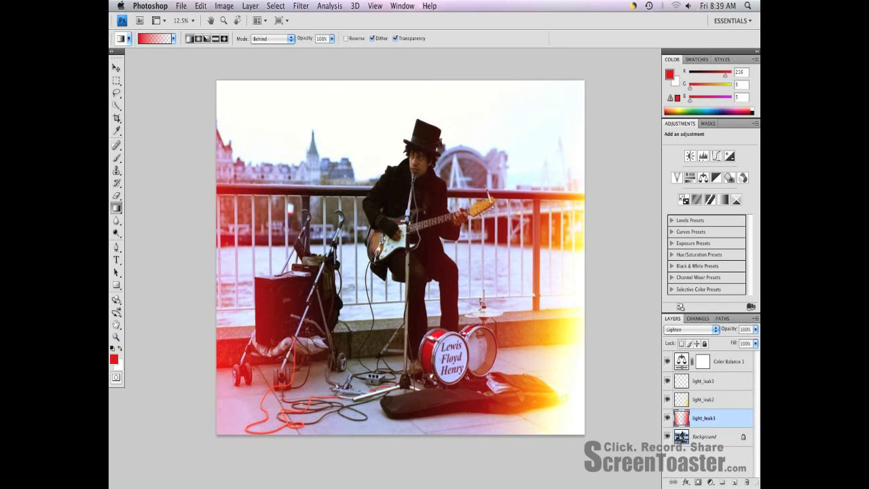